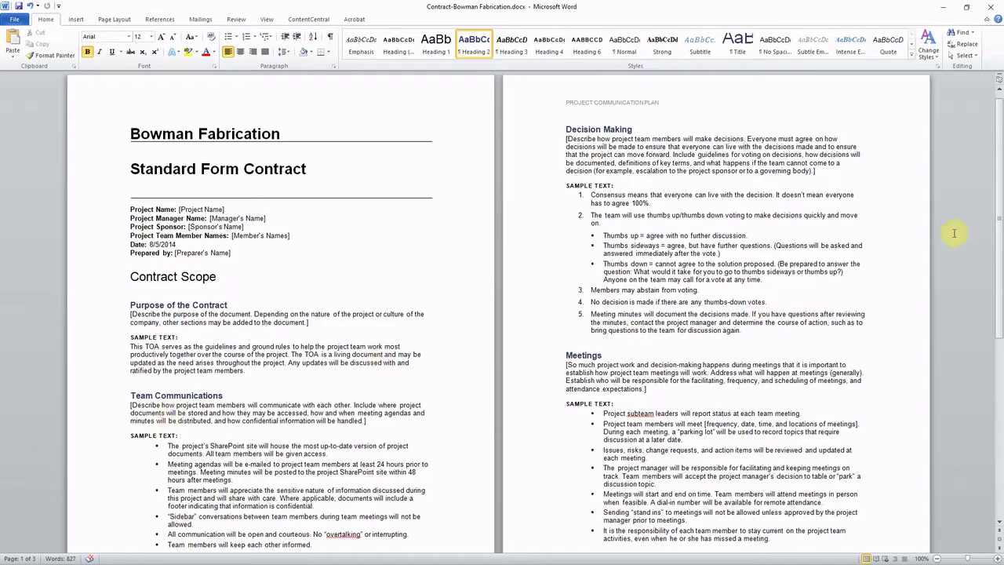
Review the contract in Word, then start a Content Central Capture Now.
drag(996, 137, 996, 128)
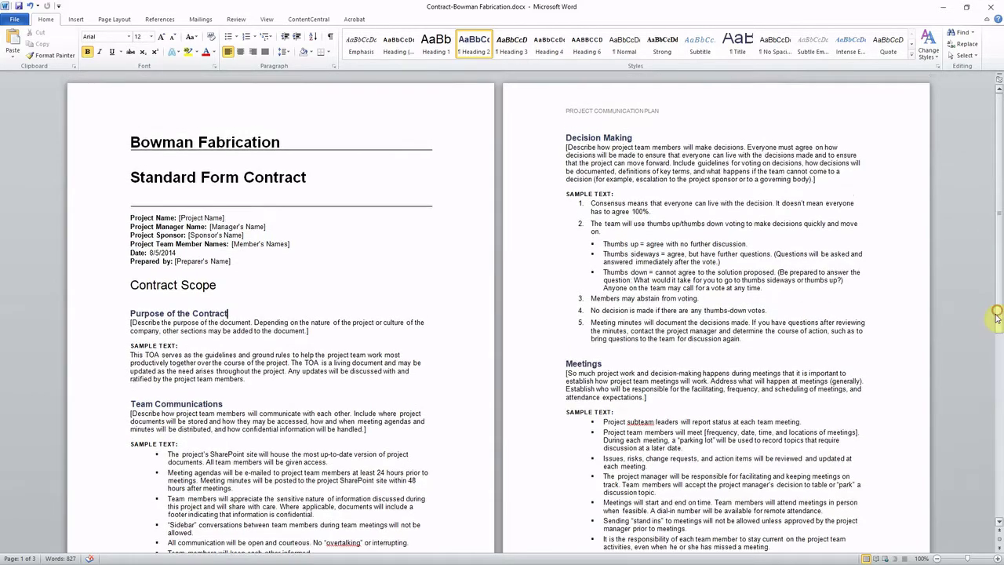
scroll(979, 335, down, 8)
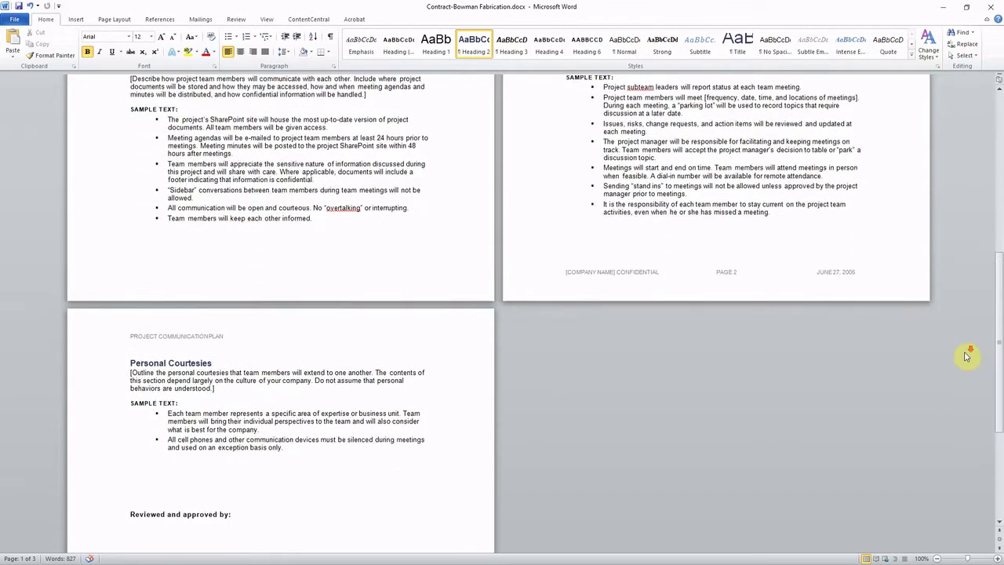
scroll(964, 353, down, 3)
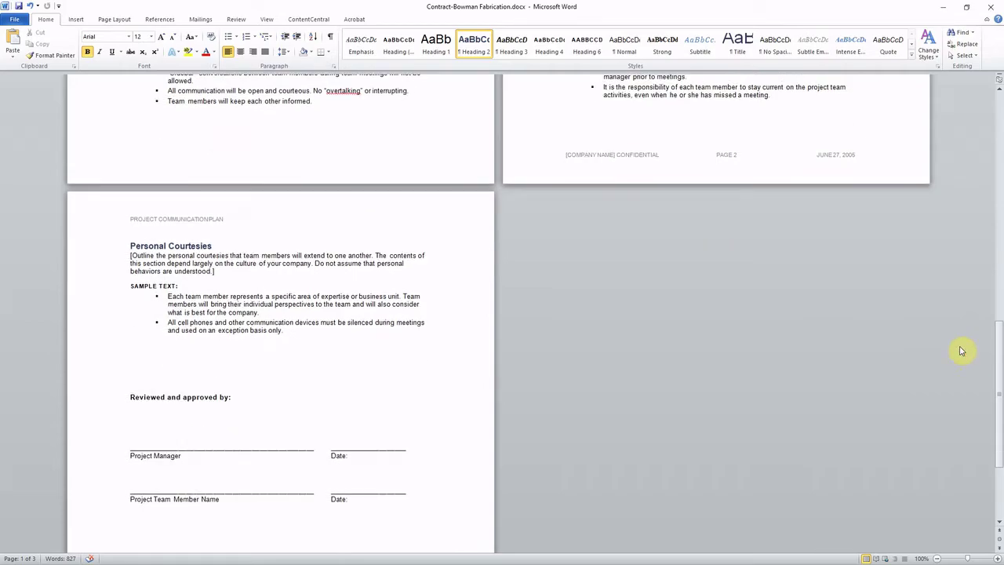
scroll(961, 350, up, 2)
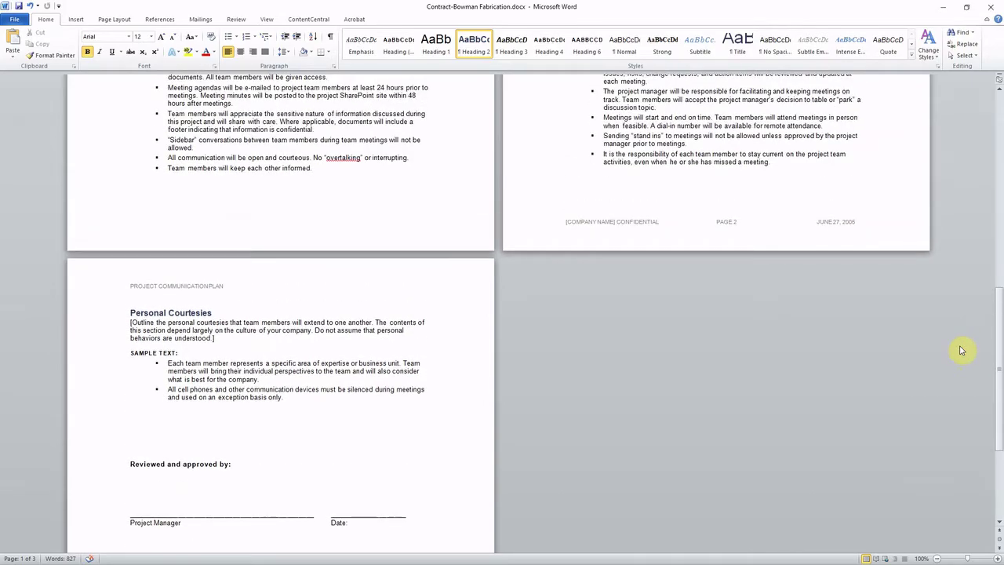
scroll(961, 350, up, 8)
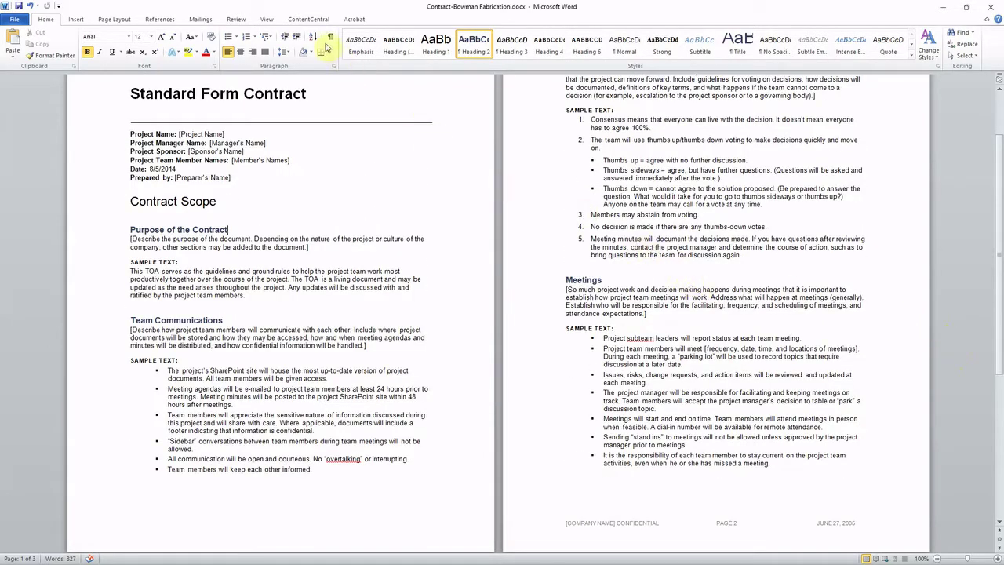
click(314, 20)
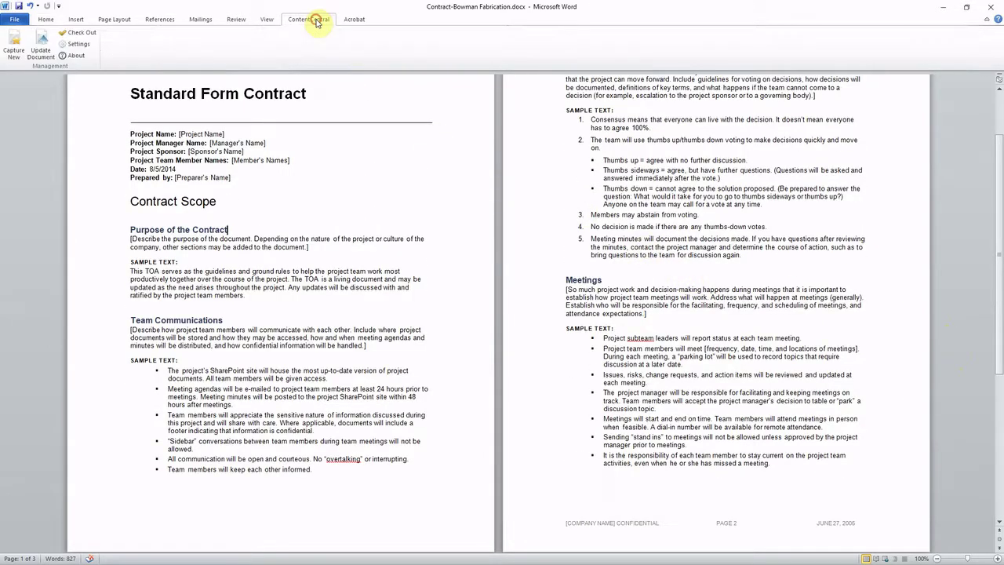
click(14, 54)
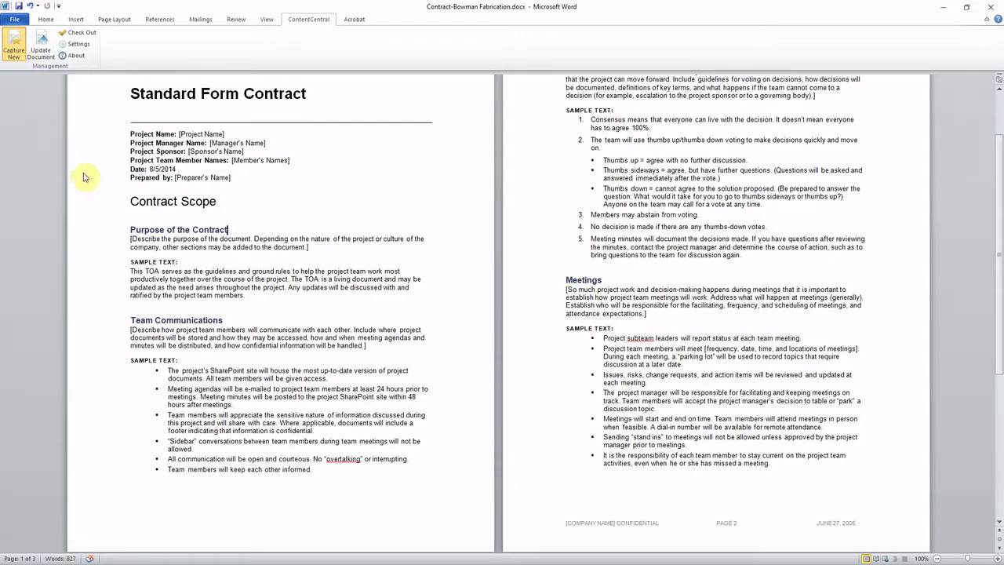
File it under the Contracts catalog with vendor Bowman Fabrication and note 'Please Execute ASAP', then upload.
click(484, 228)
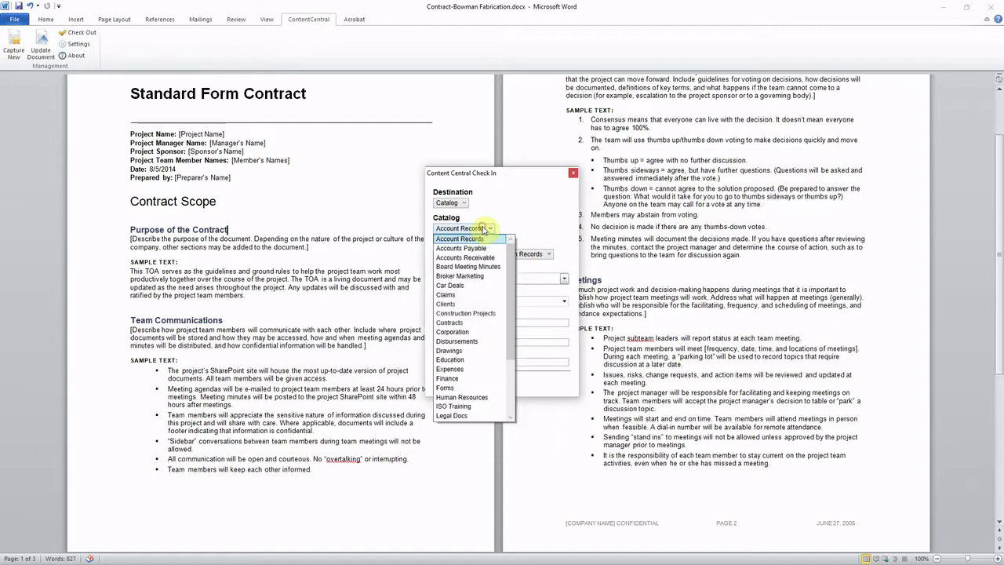
click(476, 322)
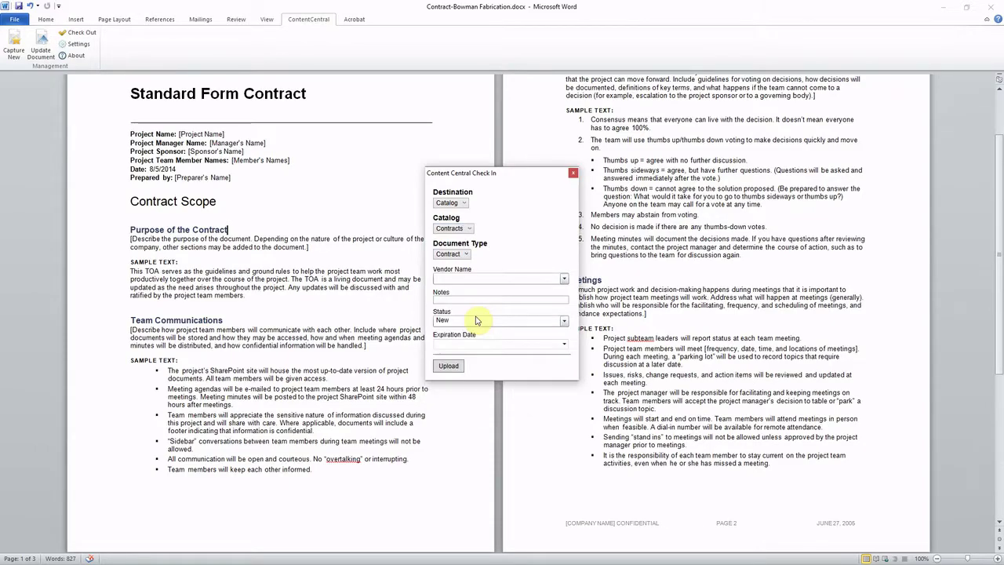
click(529, 277)
text(Bow)
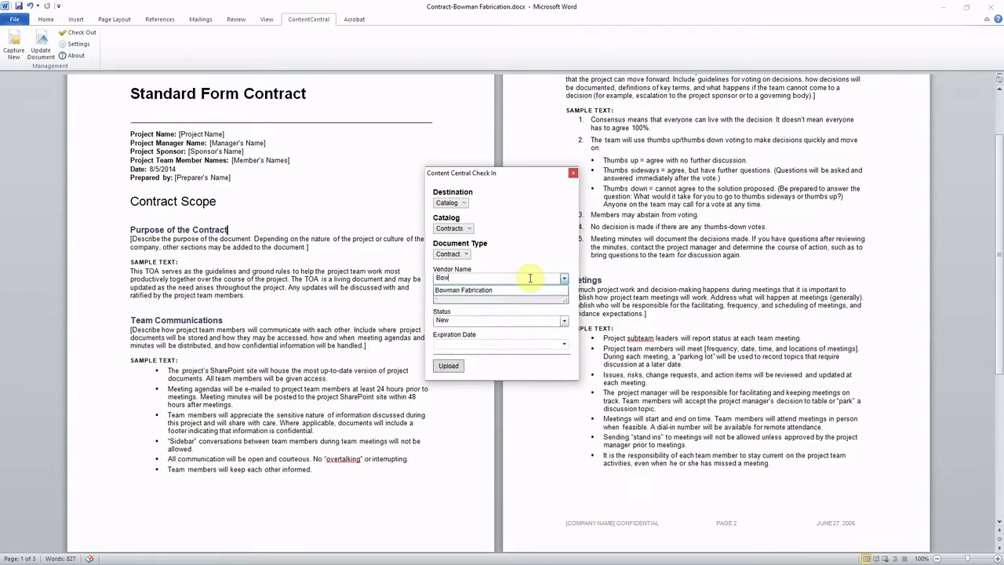
text(mn)
key(BackSpace)
click(497, 288)
click(495, 299)
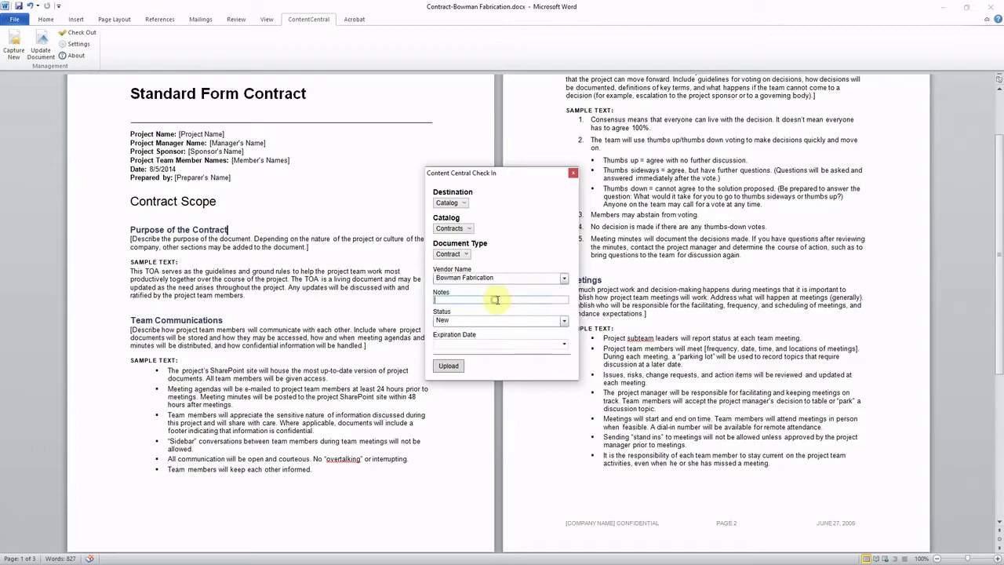
text(Please Execute ASAP)
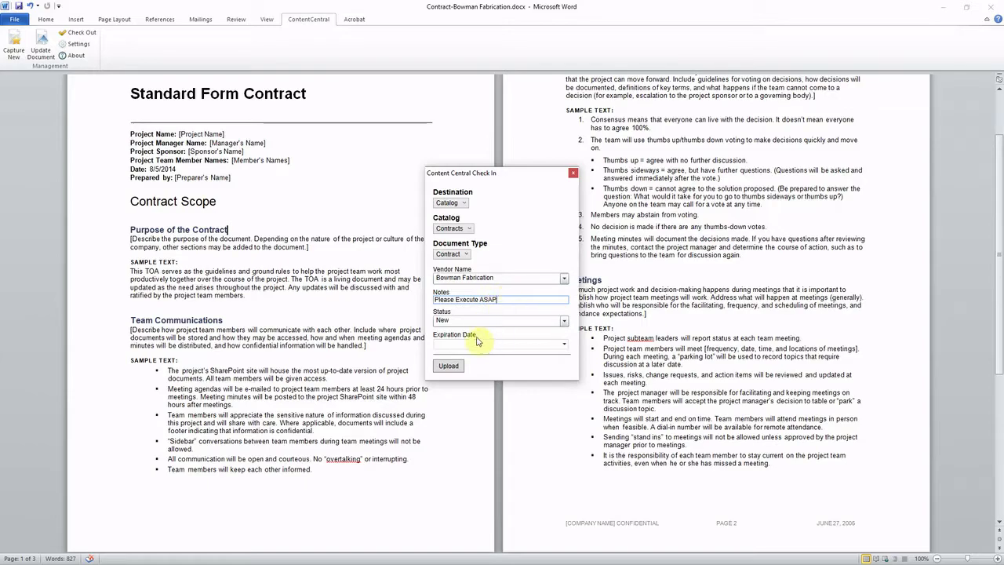
click(448, 366)
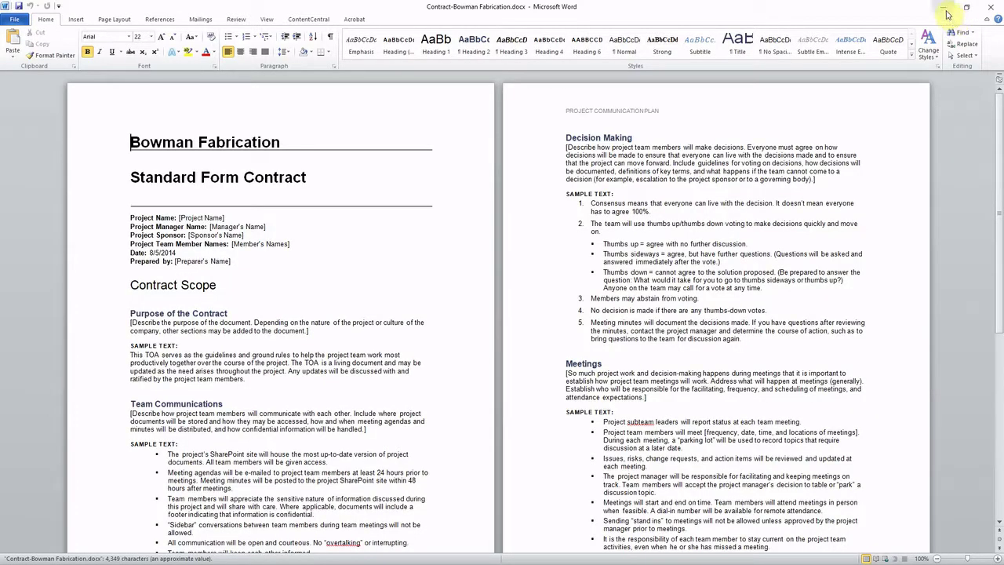
Minimize Word and log into Content Central in the browser with the account password.
click(945, 9)
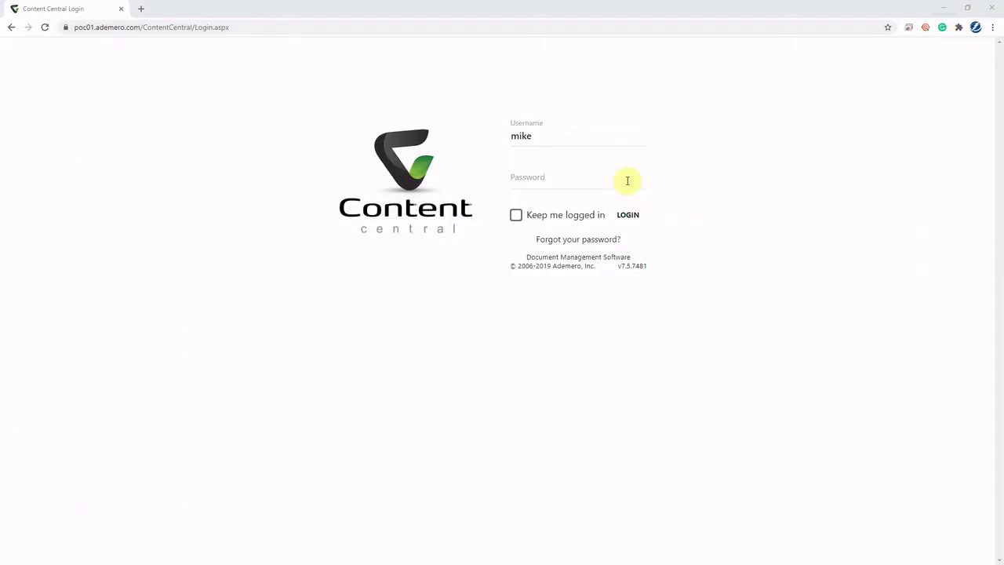
click(627, 180)
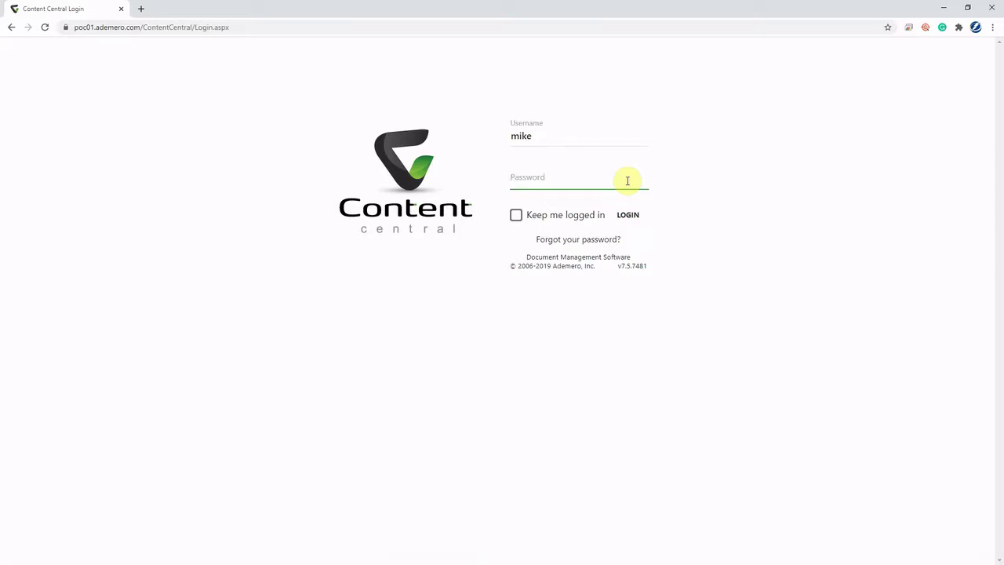
text(•••••)
key(Return)
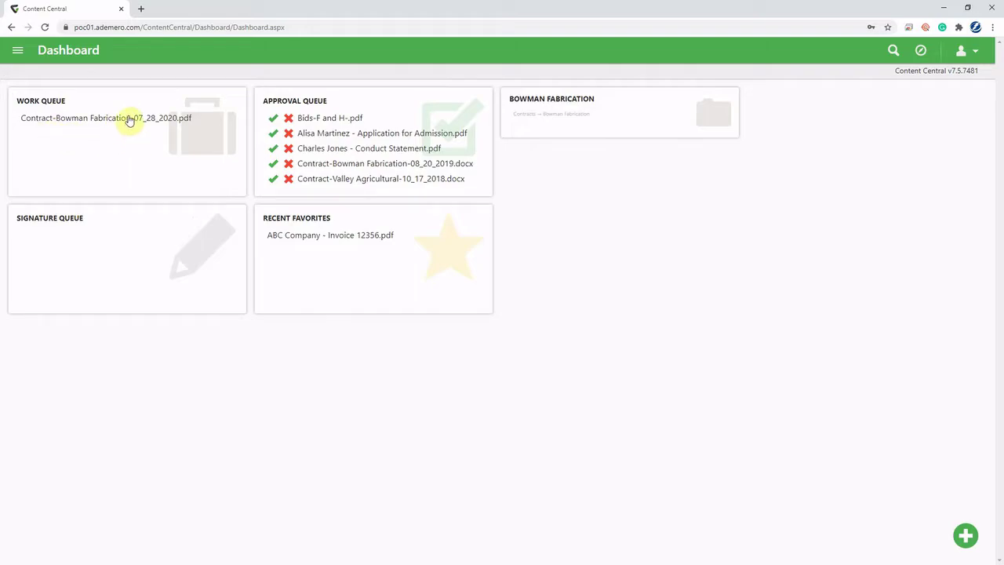
Open the Bowman Fabrication contract from the work queue and scroll to page 3's approval block.
click(130, 119)
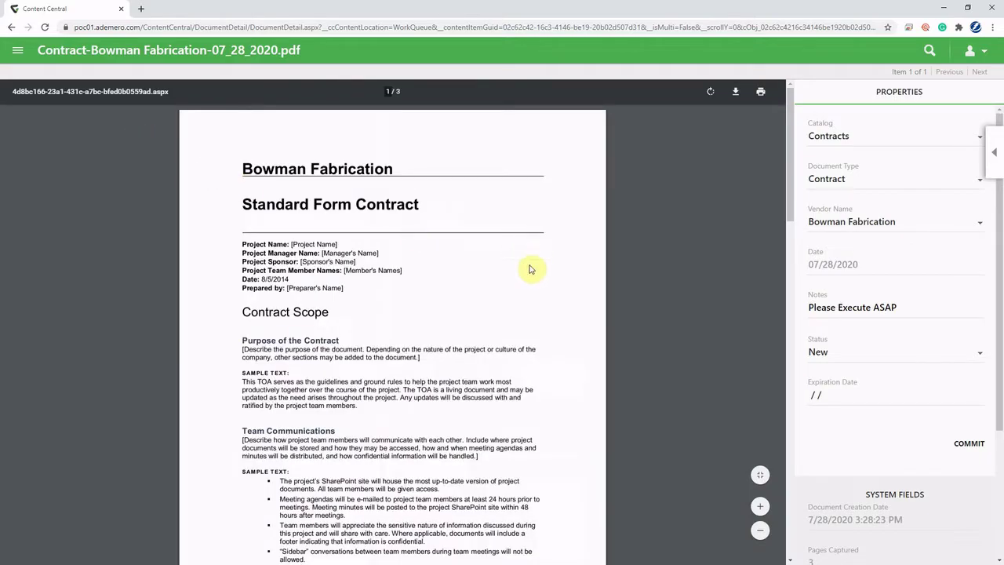
scroll(541, 272, down, 2)
scroll(541, 273, down, 9)
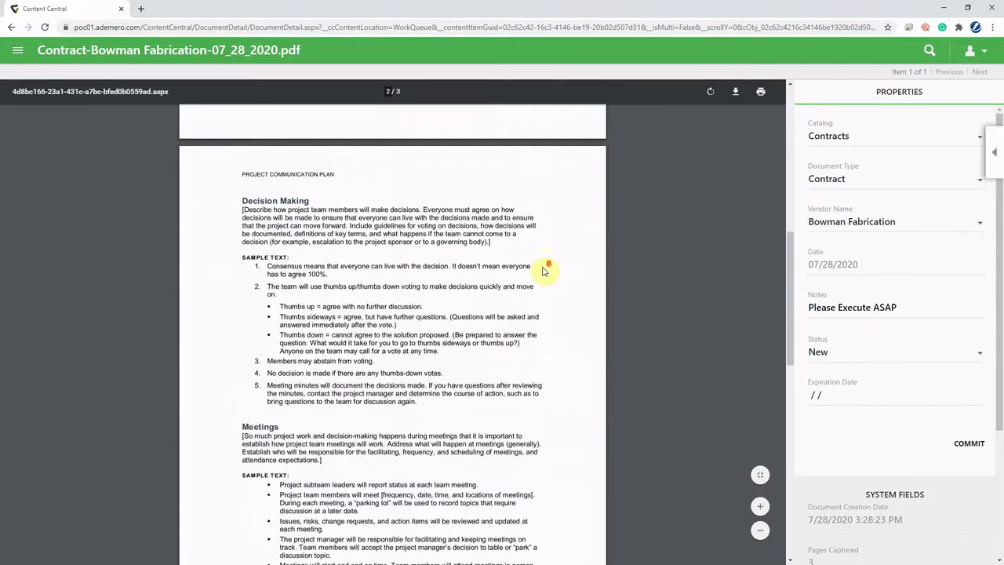
scroll(545, 270, down, 5)
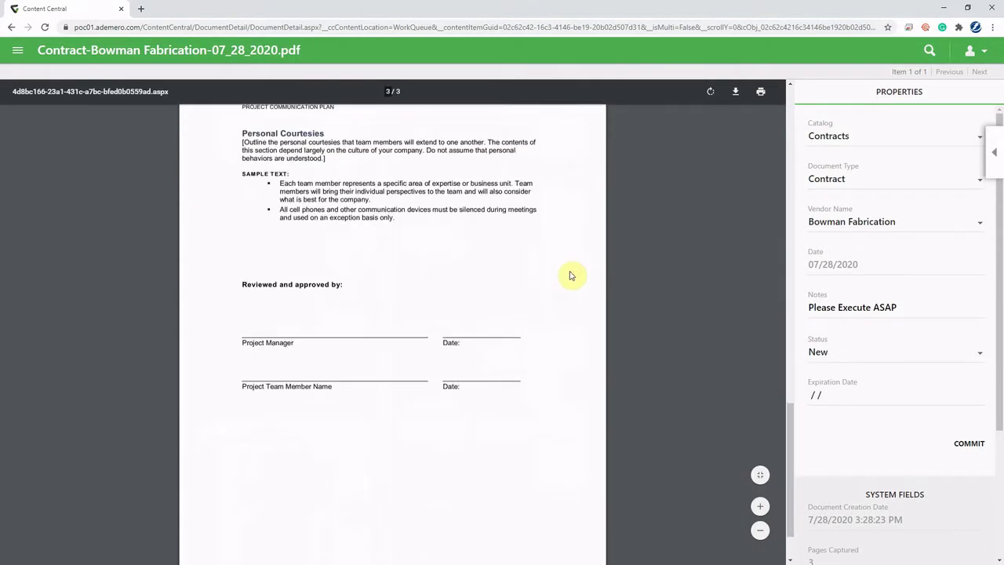
Open Signatures, use Document Type signature locations, and enter the signer's e-mail address in To.
click(995, 151)
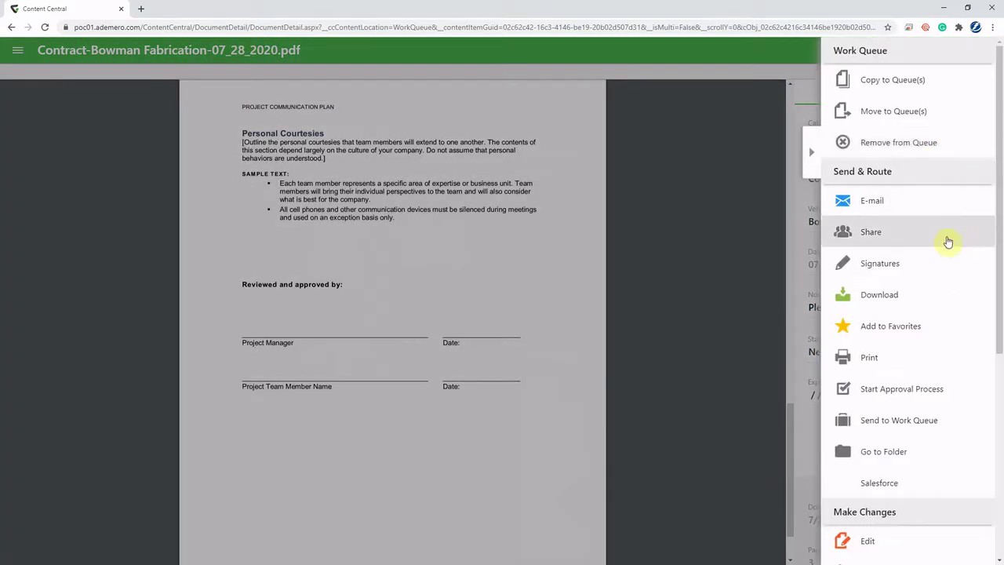
click(937, 268)
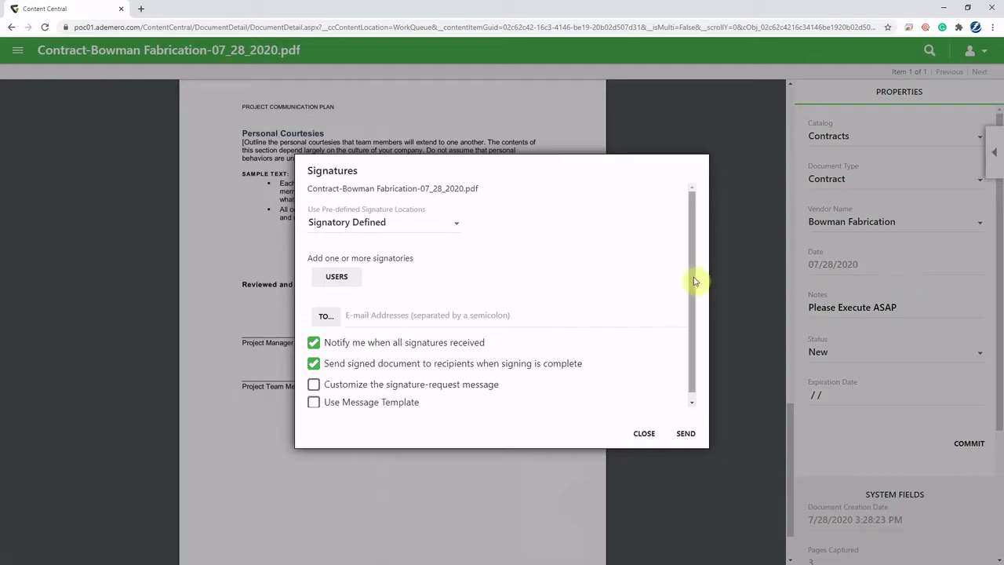
click(426, 221)
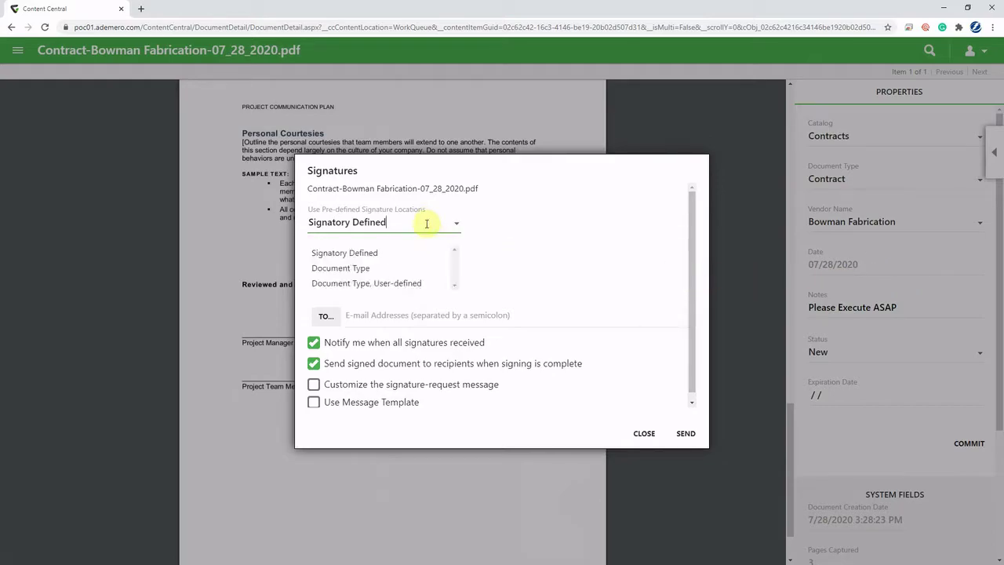
click(413, 268)
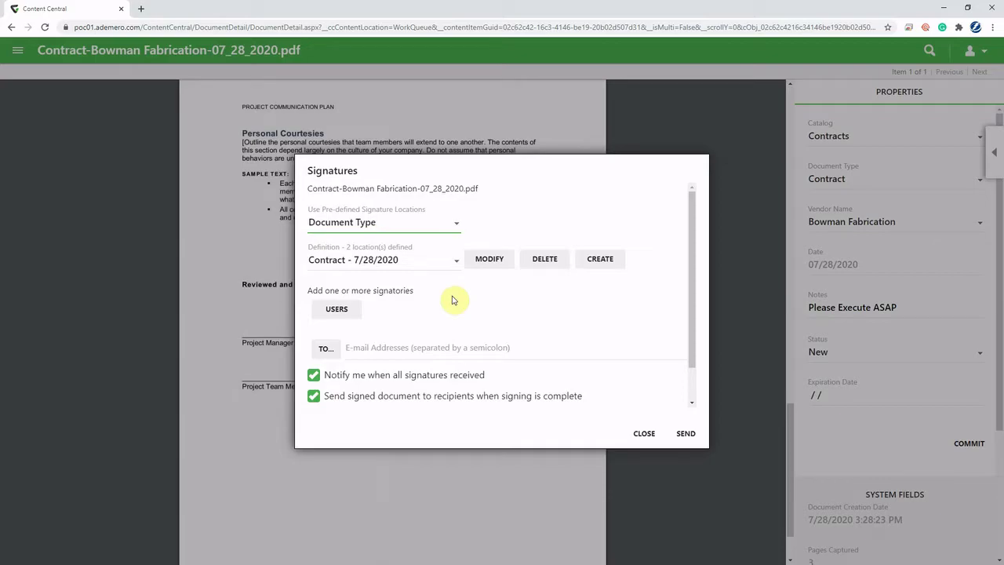
click(447, 346)
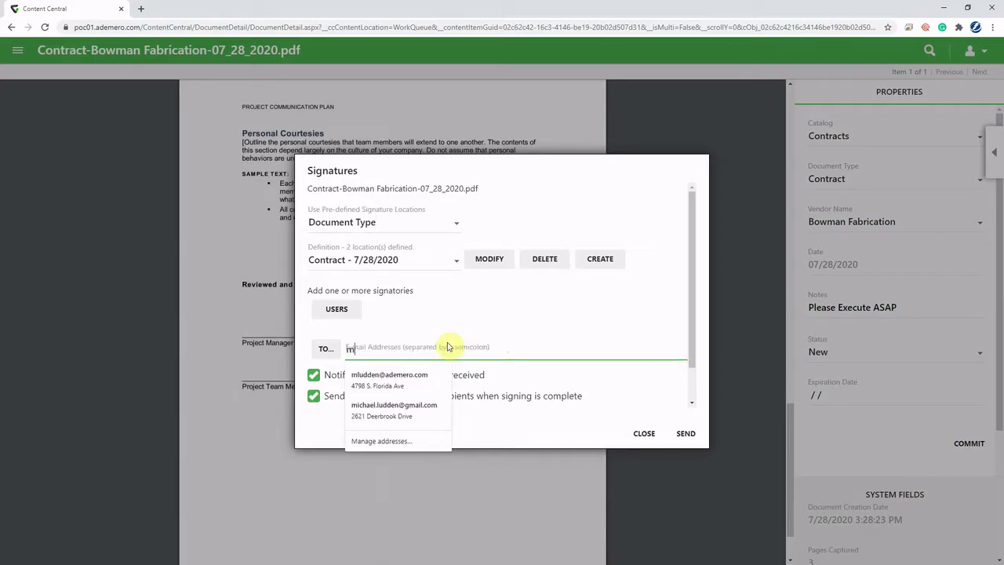
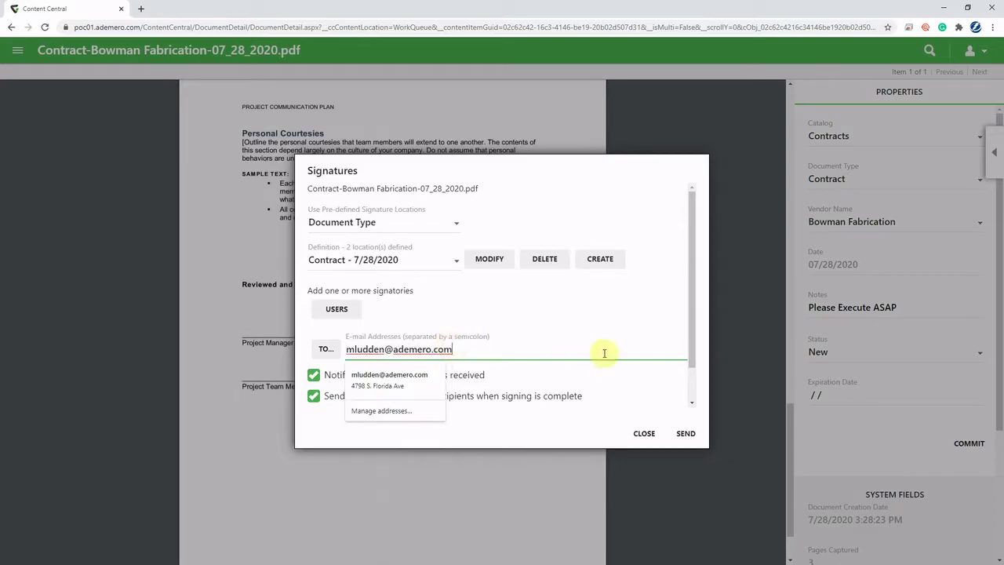
Send the signature request, then sign out of Content Central.
click(684, 434)
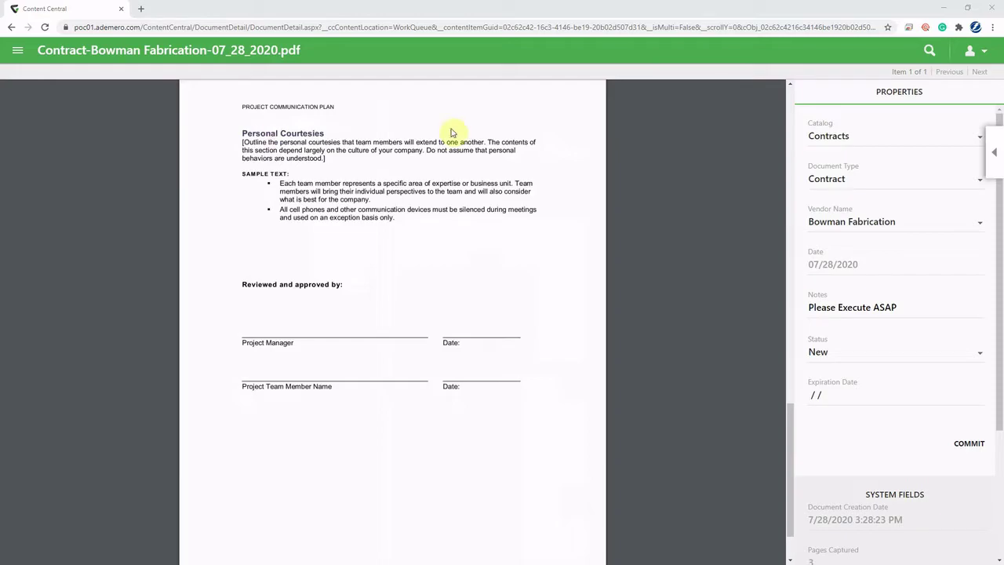
click(987, 52)
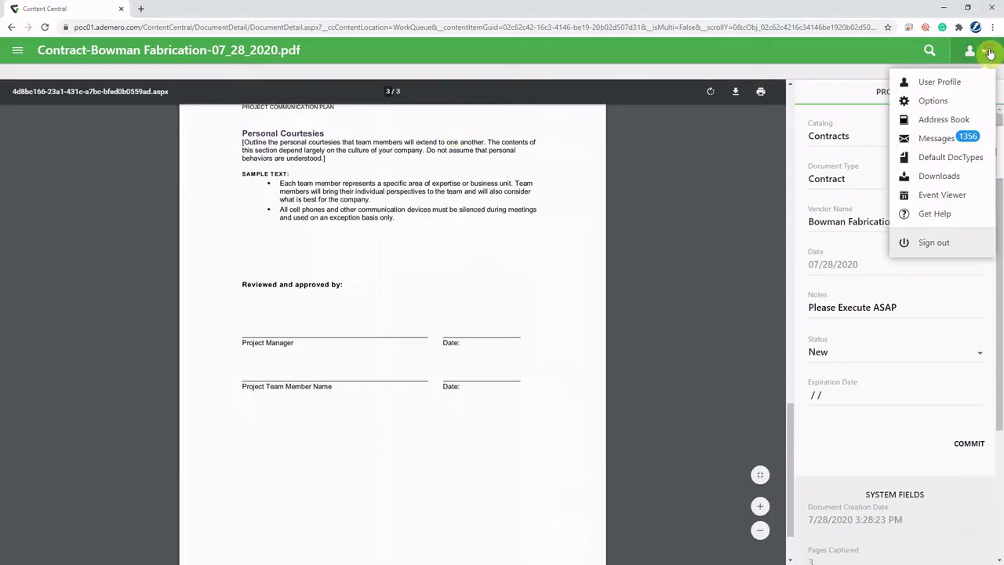
click(947, 242)
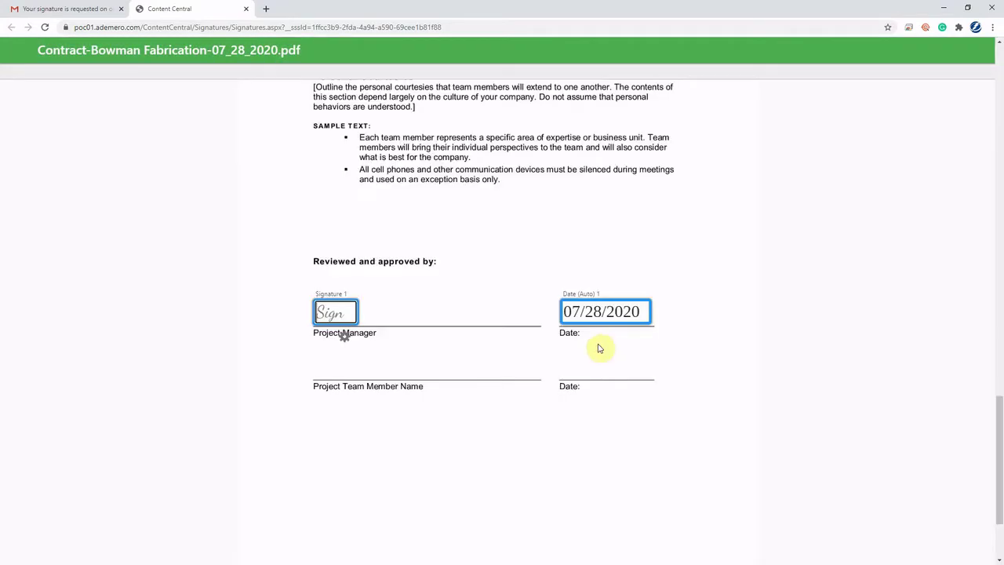
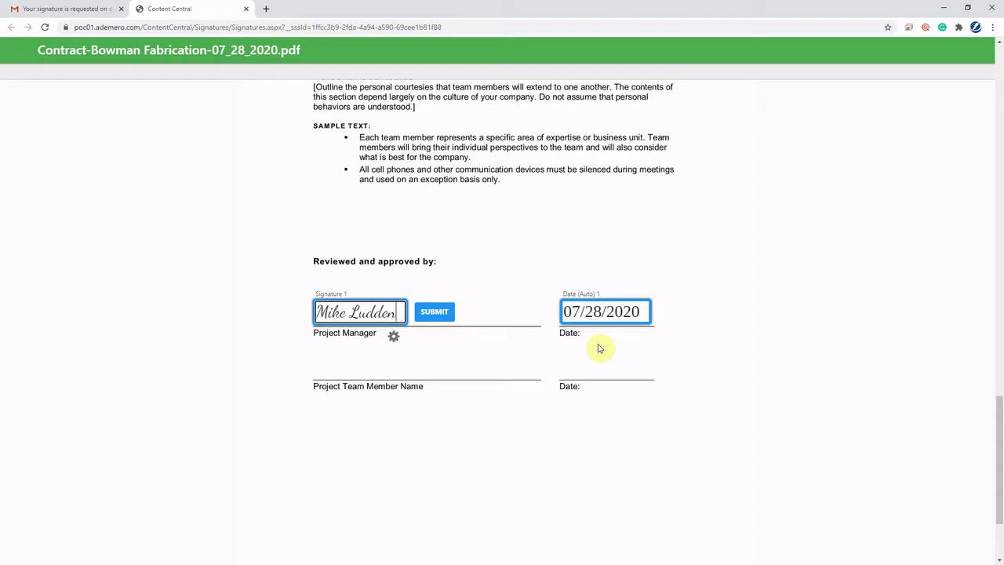
Sign the Project Manager line with the signer's full name, submit, and close the confirmation.
click(435, 315)
click(580, 352)
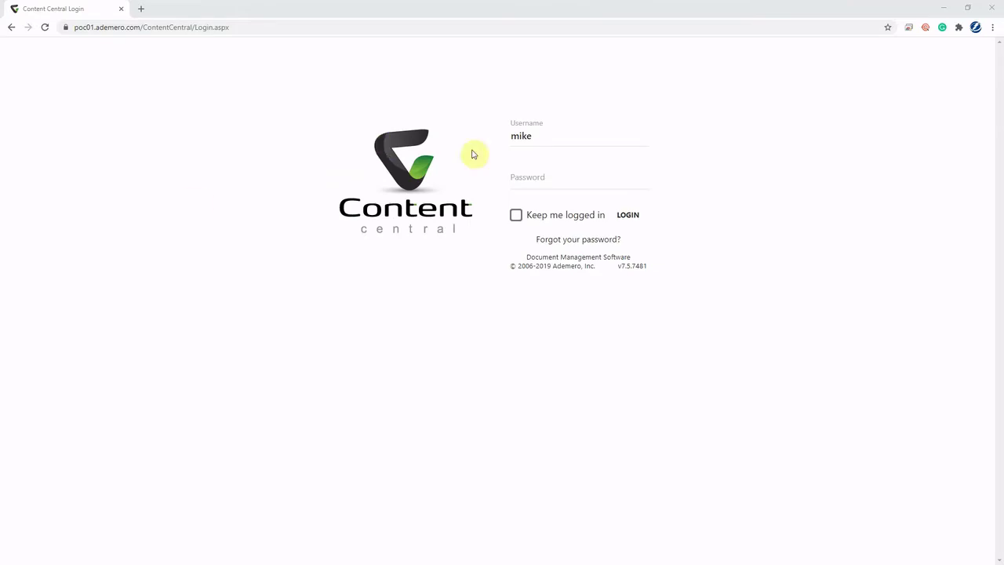
Log back in and open Contract-Bowman Fabrication-07_28_2020.pdf from the Work Queue.
click(527, 182)
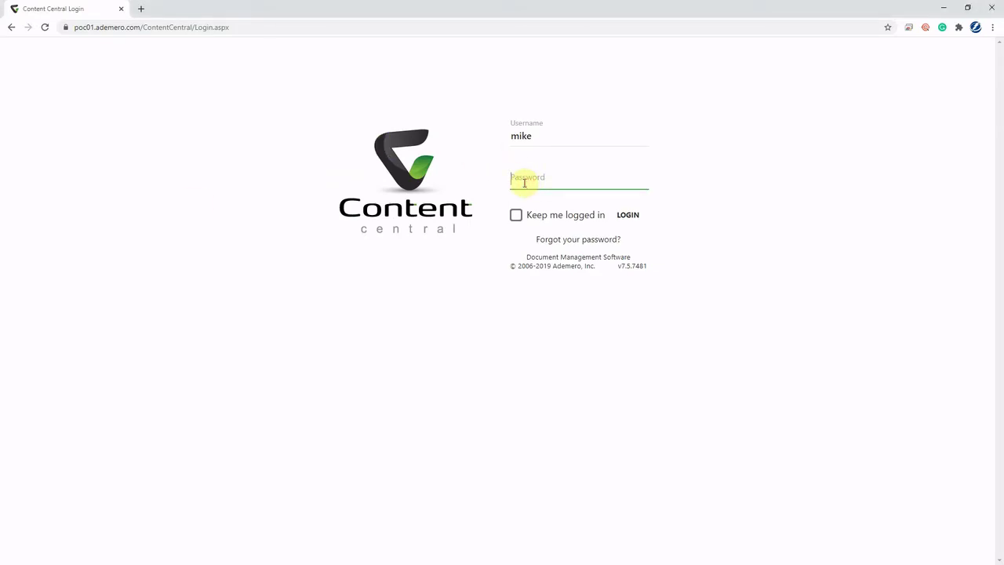
text(p)
key(Return)
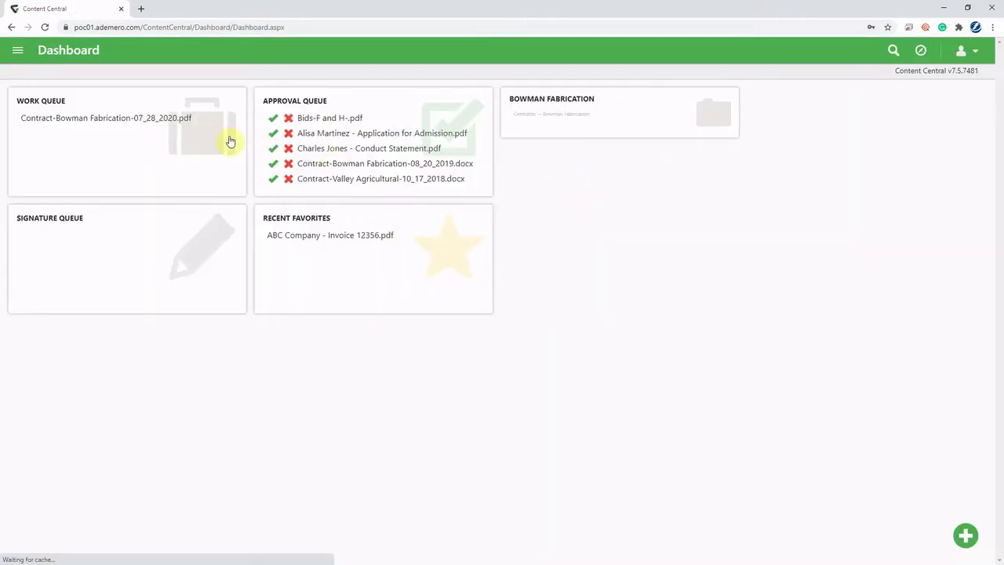
click(150, 120)
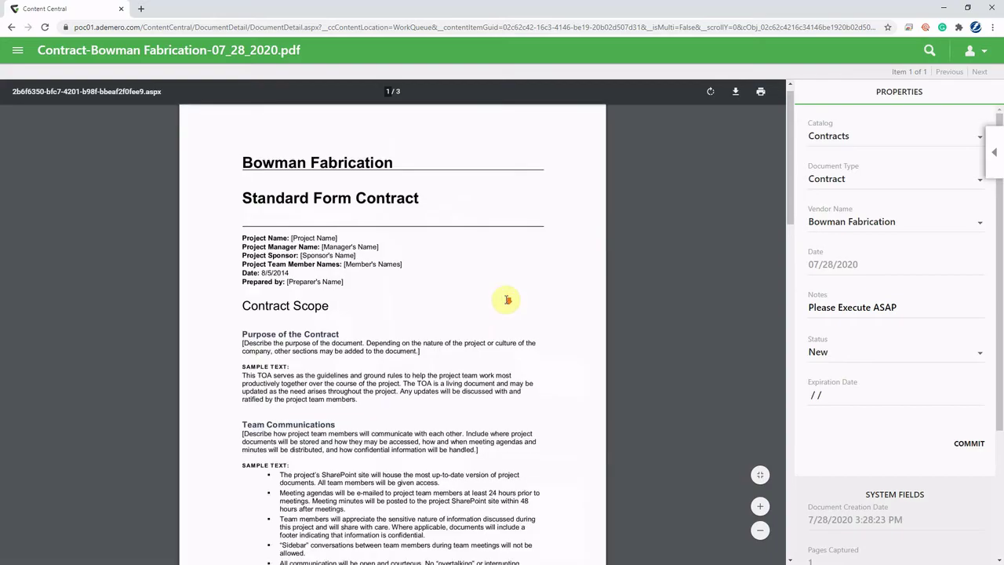
Scroll to page 3 to see the Project Manager line signed and dated 07/28/2020.
scroll(507, 300, down, 12)
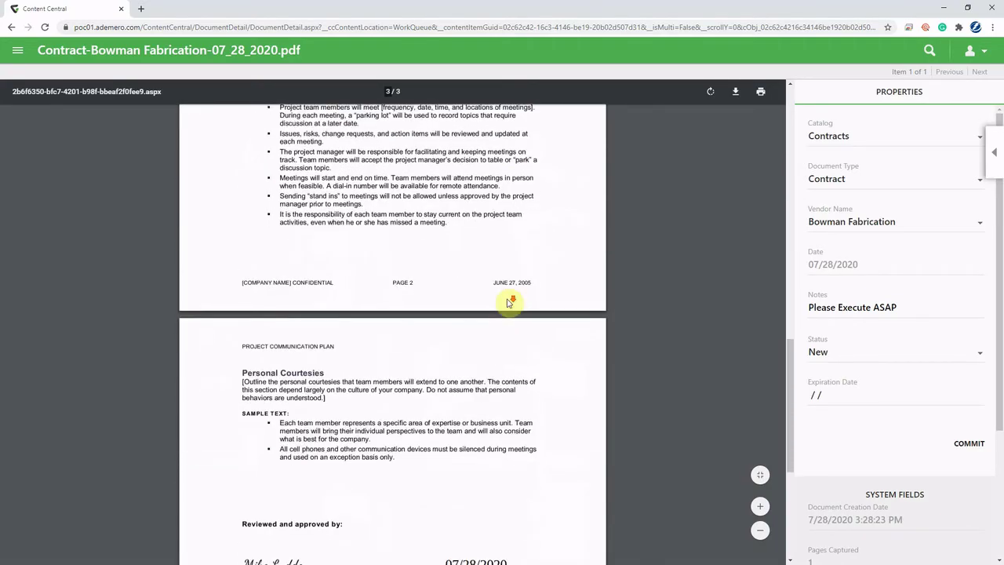
scroll(508, 301, down, 4)
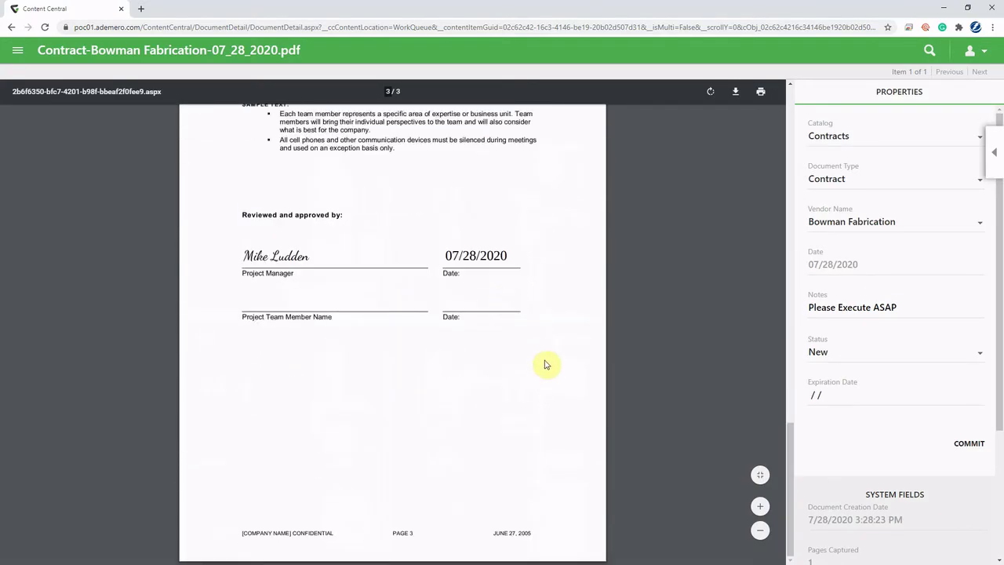